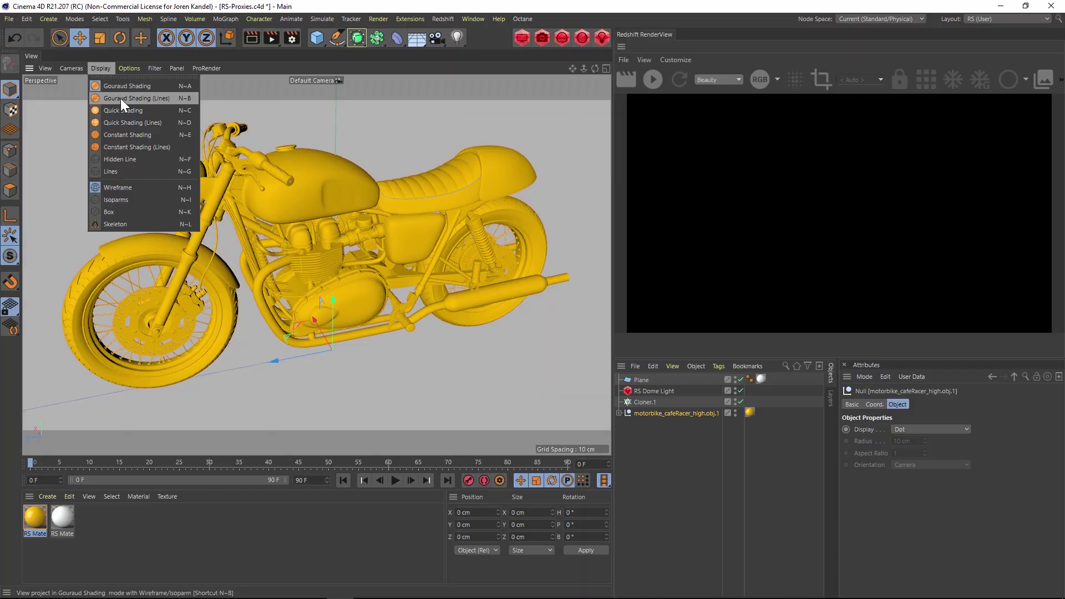
- Inspect the motorbike's mesh density with Gouraud Shading (Lines), and return the viewport to plain Gouraud Shading
click(122, 98)
alt+drag(265, 189, 278, 224)
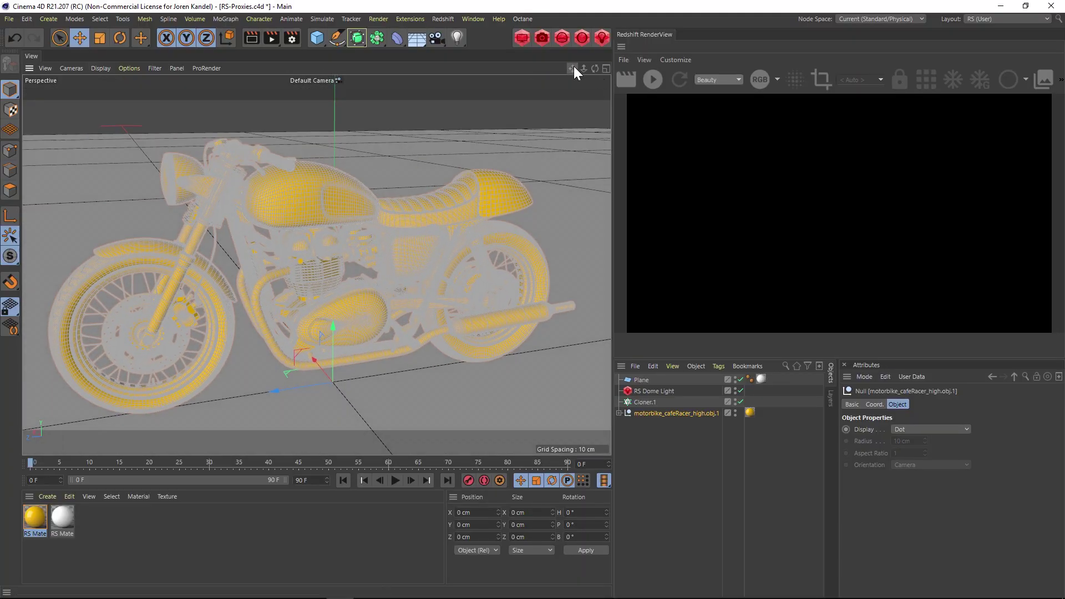
alt+drag(422, 134, 340, 167)
drag(587, 70, 596, 69)
click(101, 67)
click(109, 86)
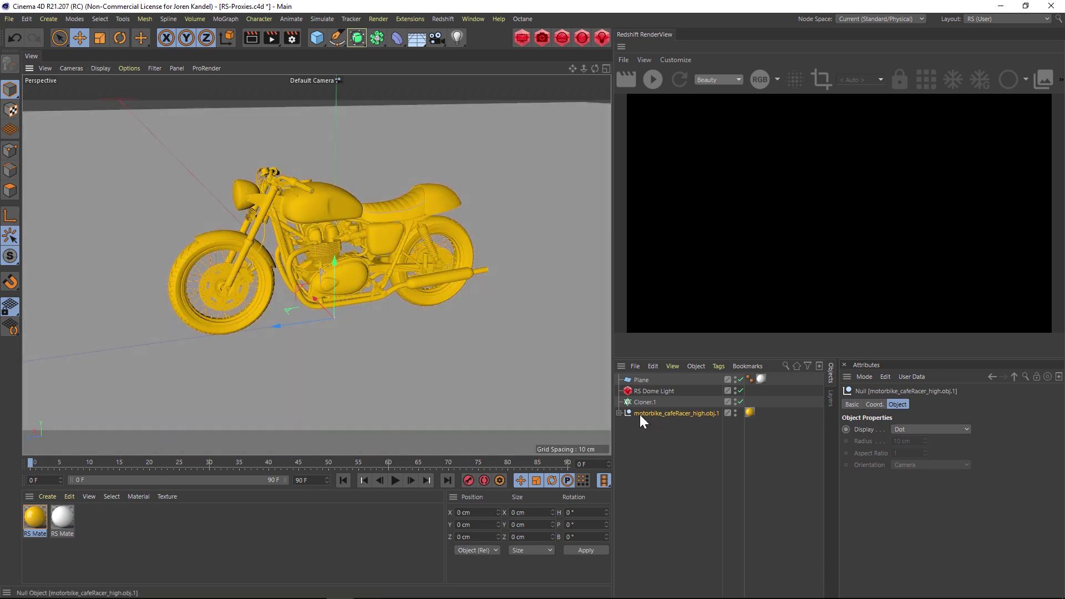
- Nest the motorbike_cafeRacer_high.obj.1 null under Cloner.1 and bring up the cloner's object settings
drag(640, 414, 646, 402)
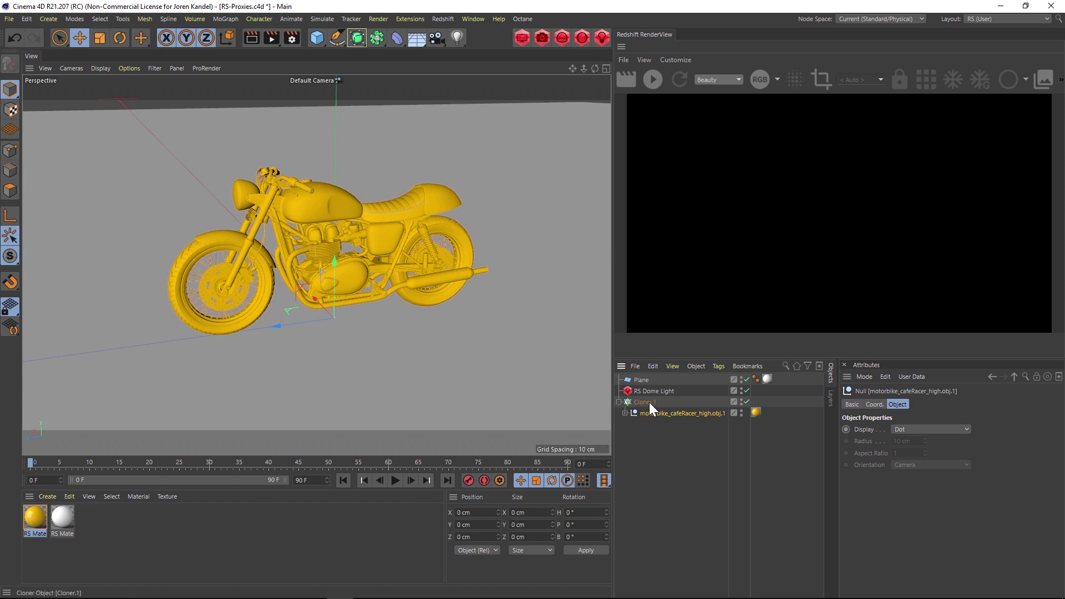
click(646, 401)
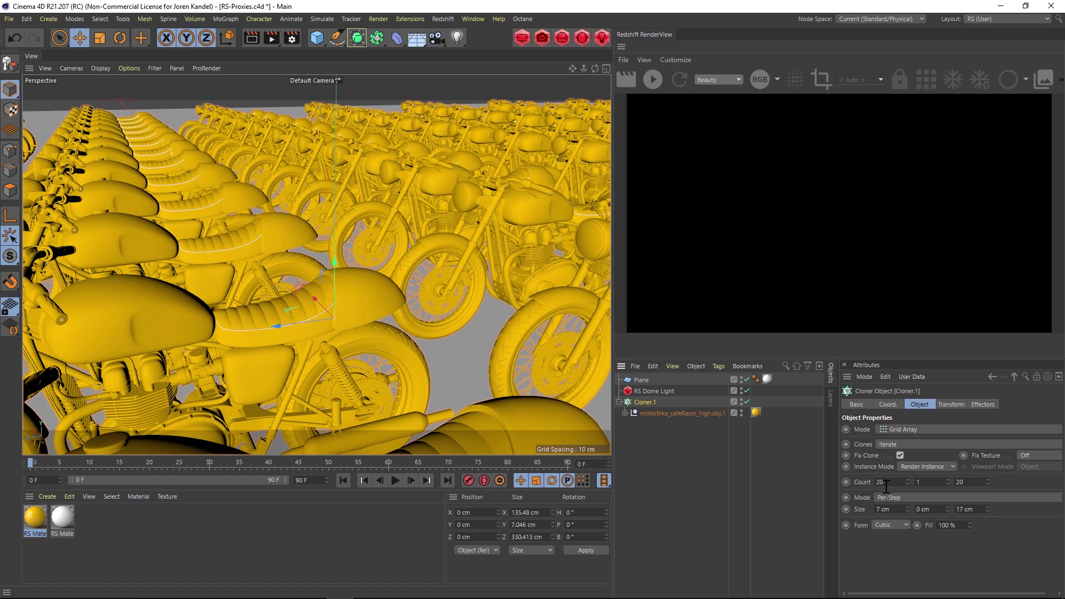
drag(584, 68, 552, 73)
alt+right_drag(317, 266, 302, 265)
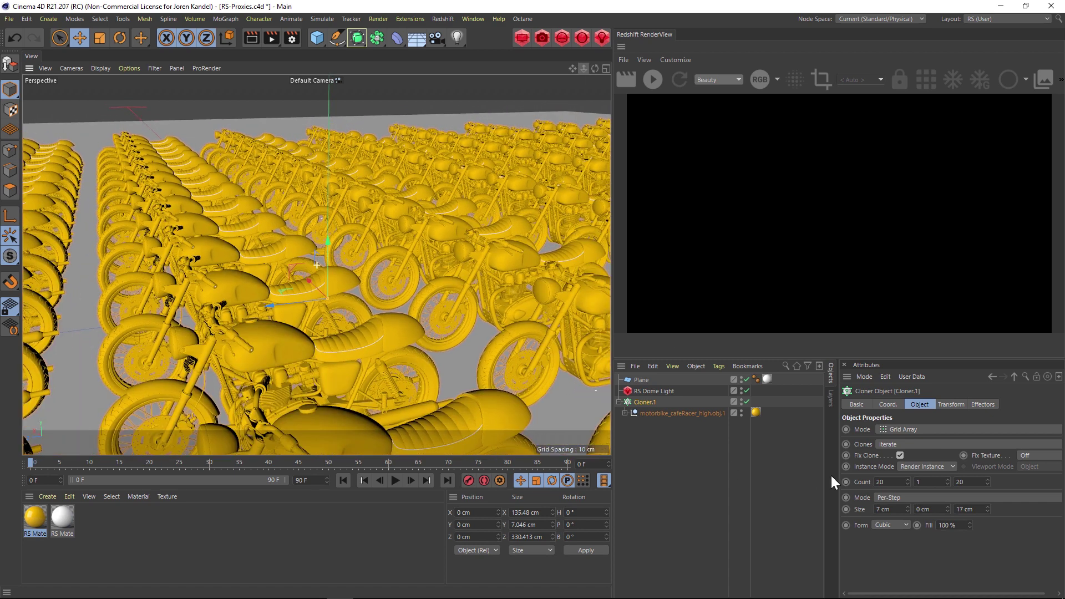
- Set the cloner's grid count to 40 in the first direction and 40 in the third
drag(884, 482, 804, 466)
text(40)
key(Tab)
key(Tab)
text(40)
key(Return)
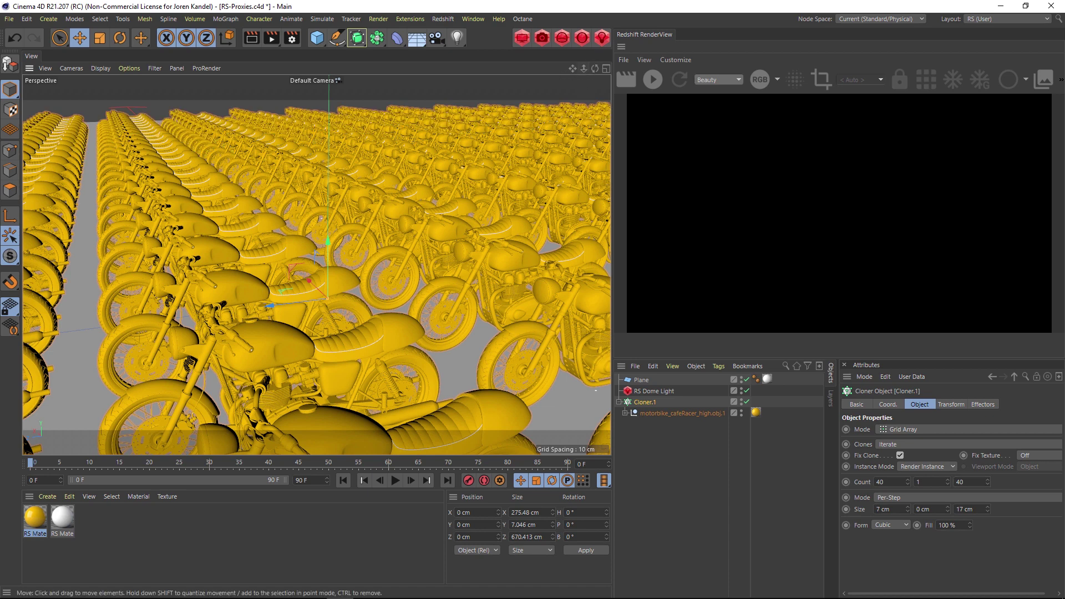
scroll(317, 265, down, 4)
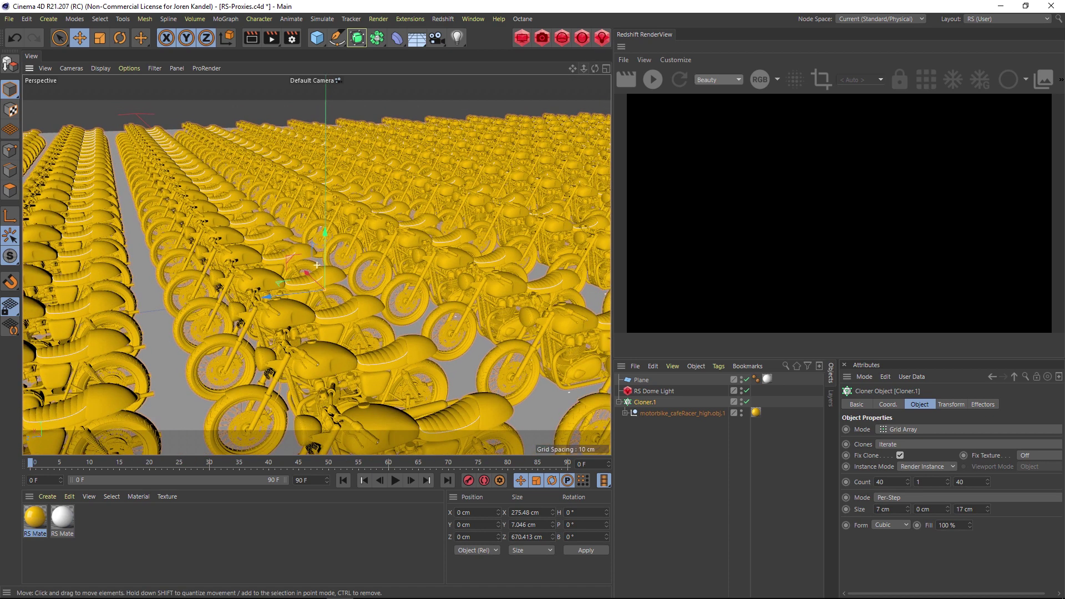
scroll(360, 268, down, 4)
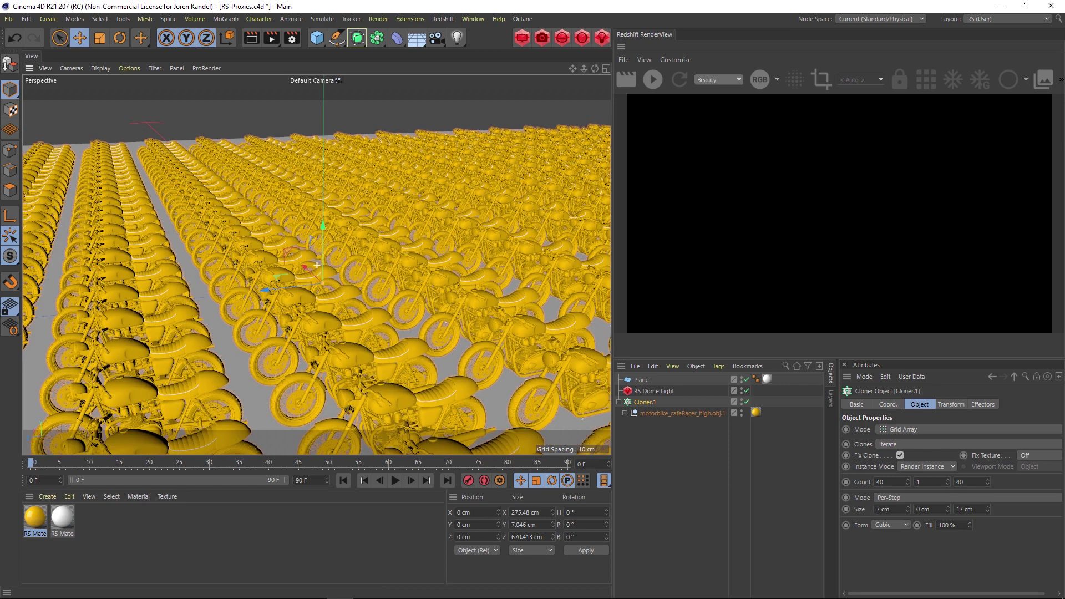
alt+drag(365, 267, 351, 254)
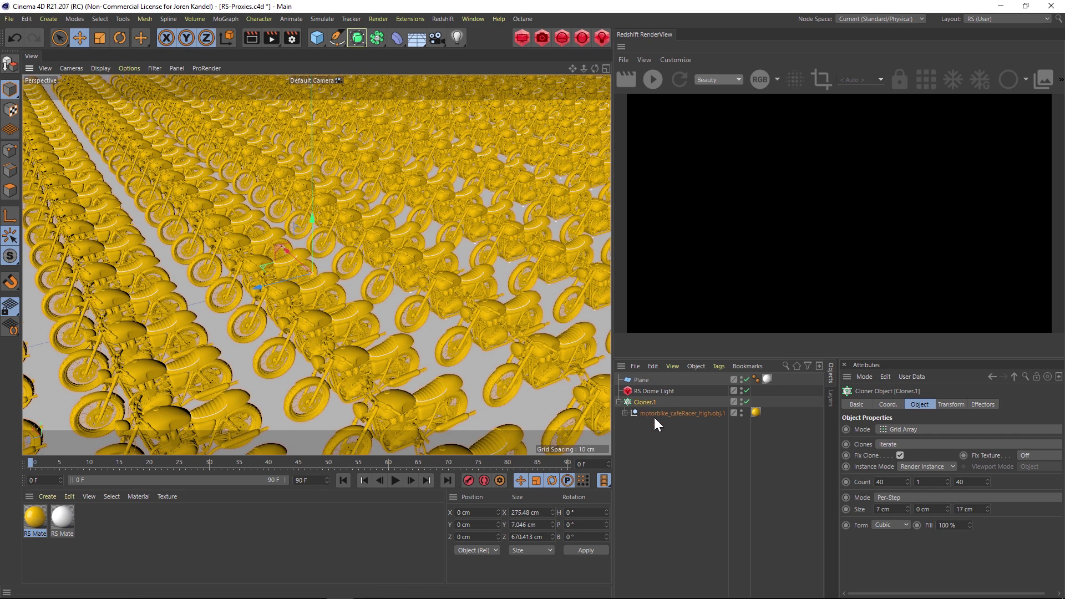
- Take the motorbike null out of the cloner and export it as the Redshift proxy RS-Proxies4, adding the proxy to the scene
drag(655, 413, 664, 448)
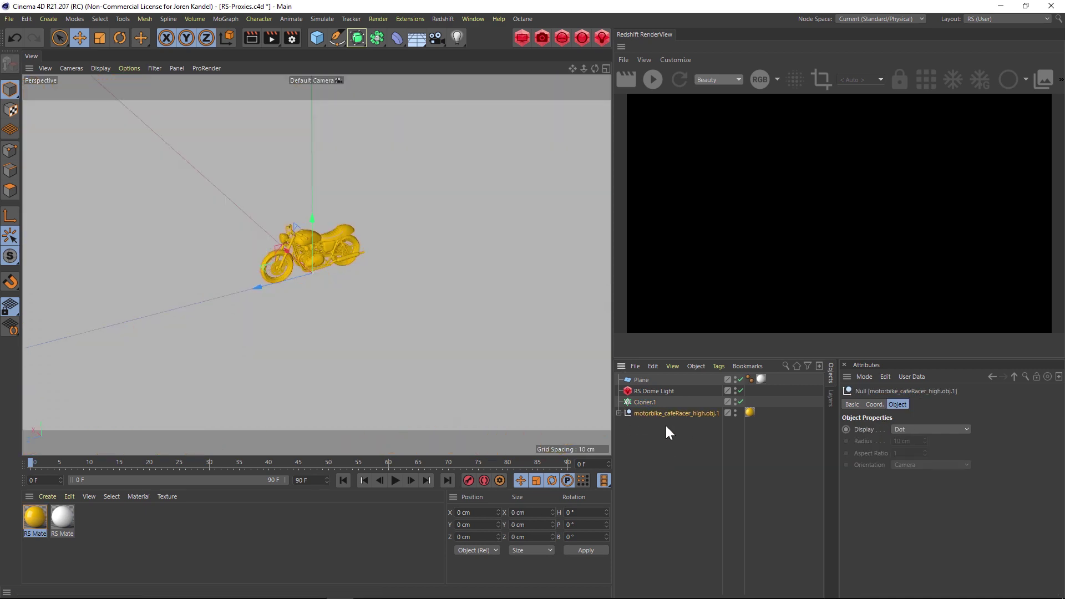
click(9, 19)
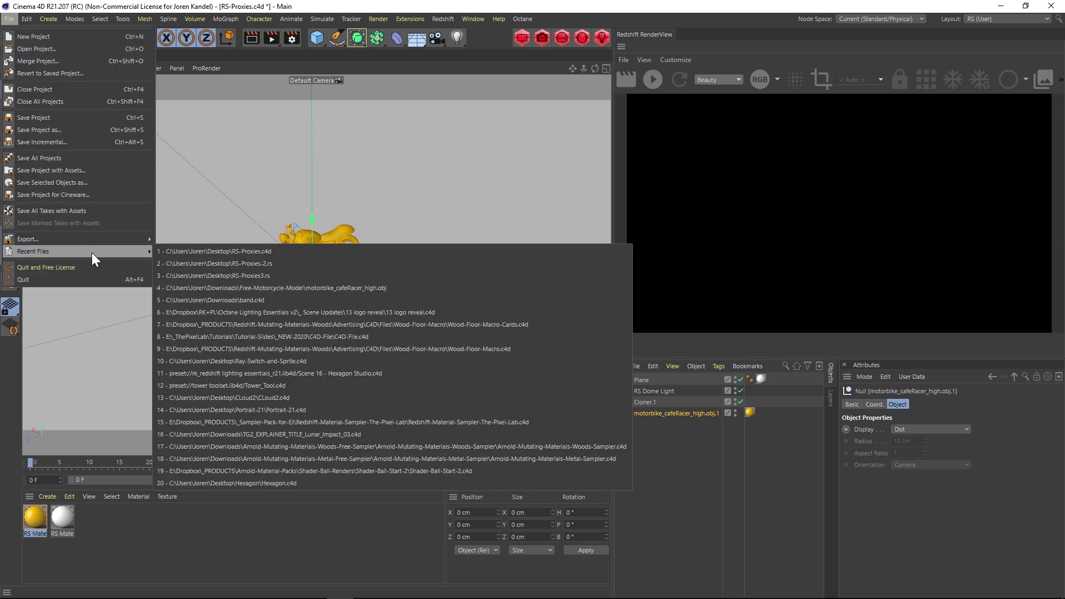
mouse_move(93, 238)
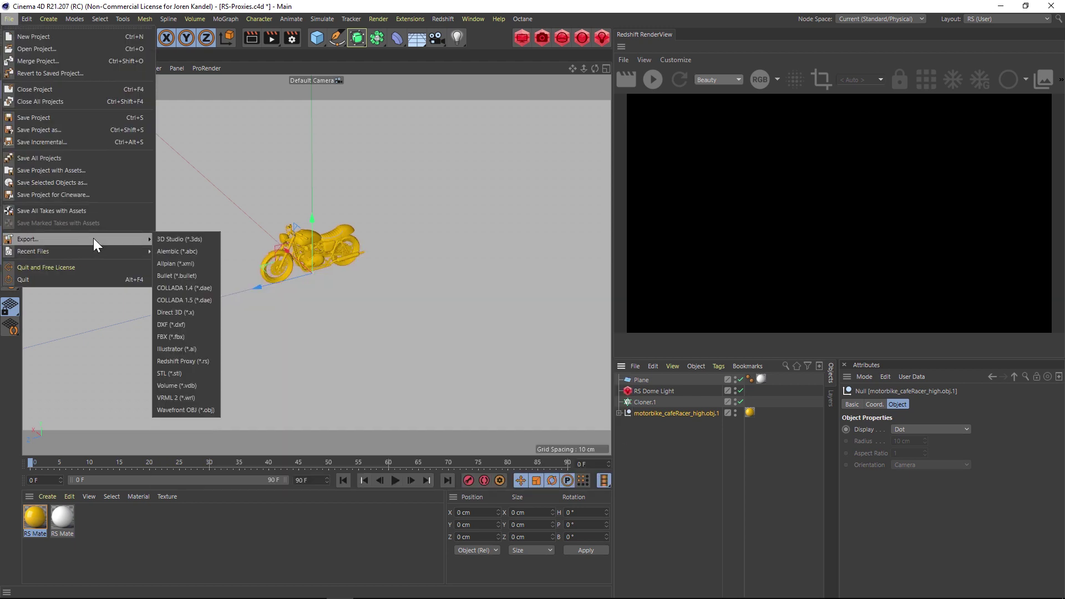
click(181, 361)
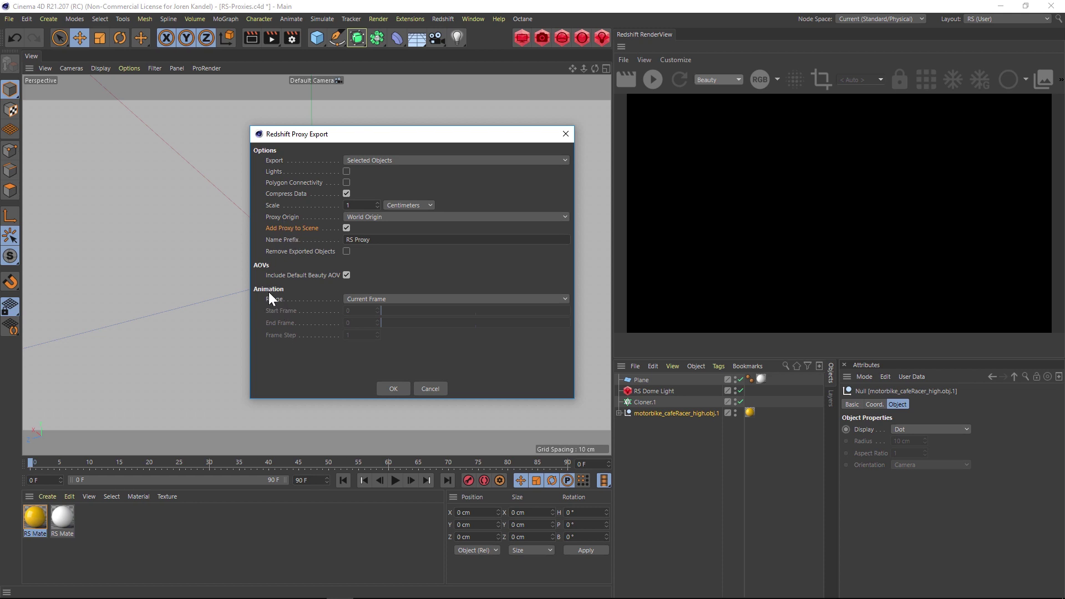
click(397, 388)
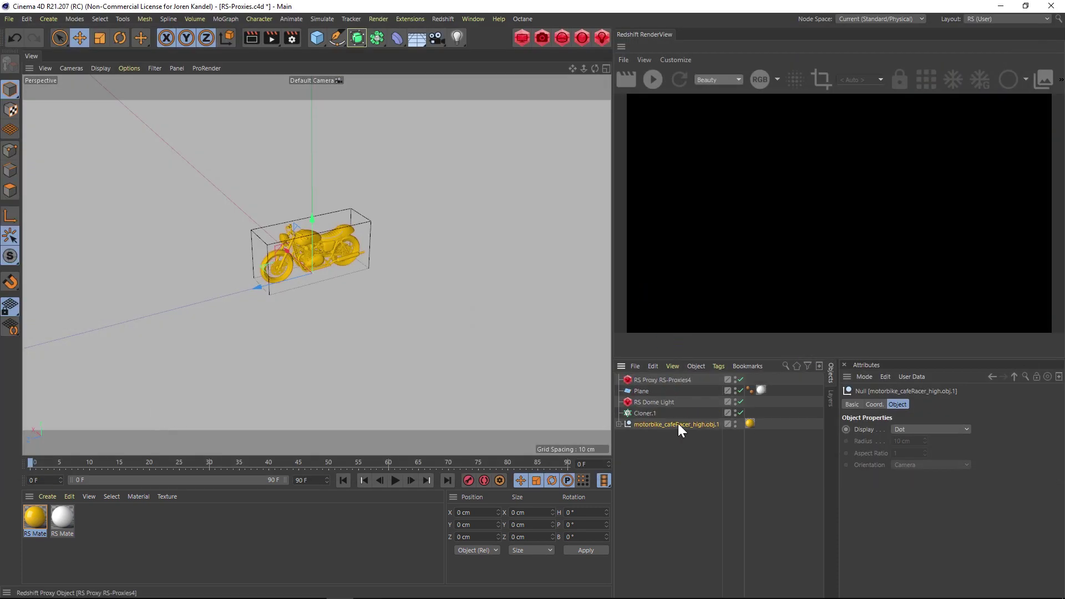
- Hide the original motorbike null in the viewport and in renders
click(645, 379)
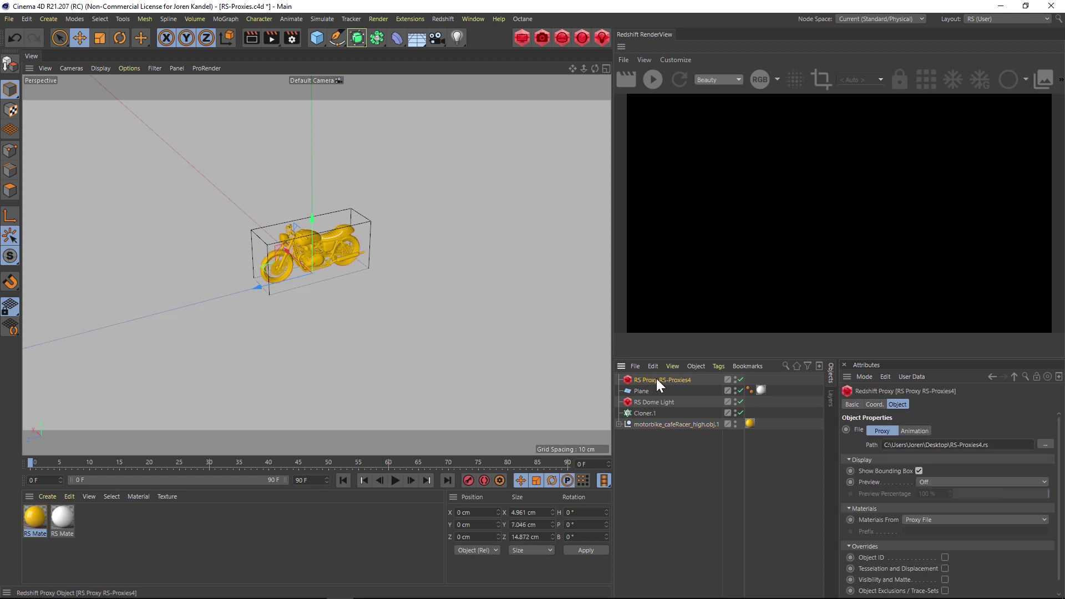
click(666, 424)
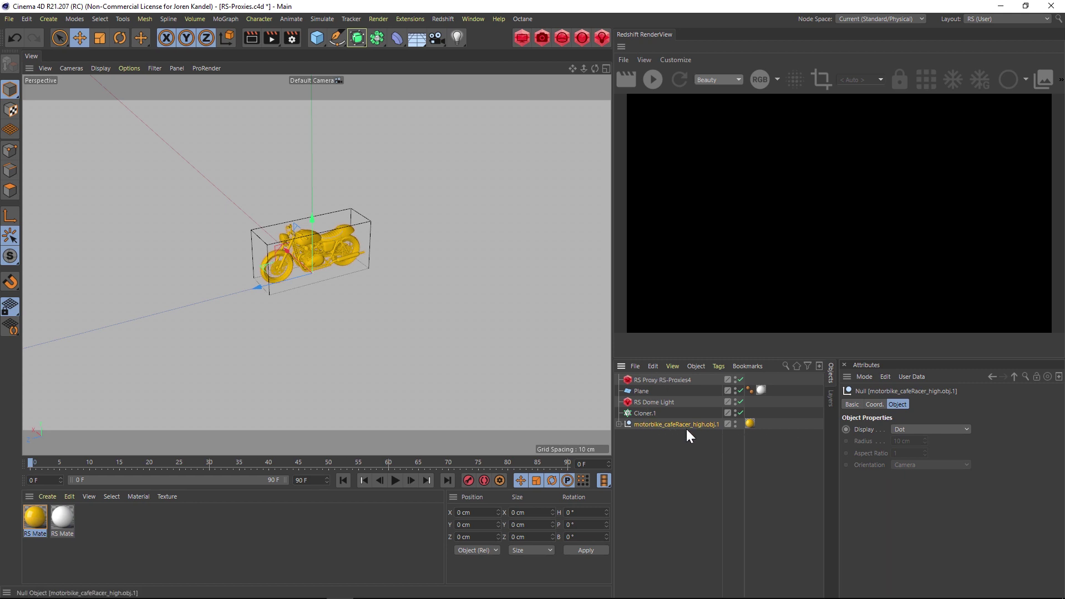
click(736, 421)
- Set the preview of the RS-Proxies4 proxy object to Bounding Box
click(645, 379)
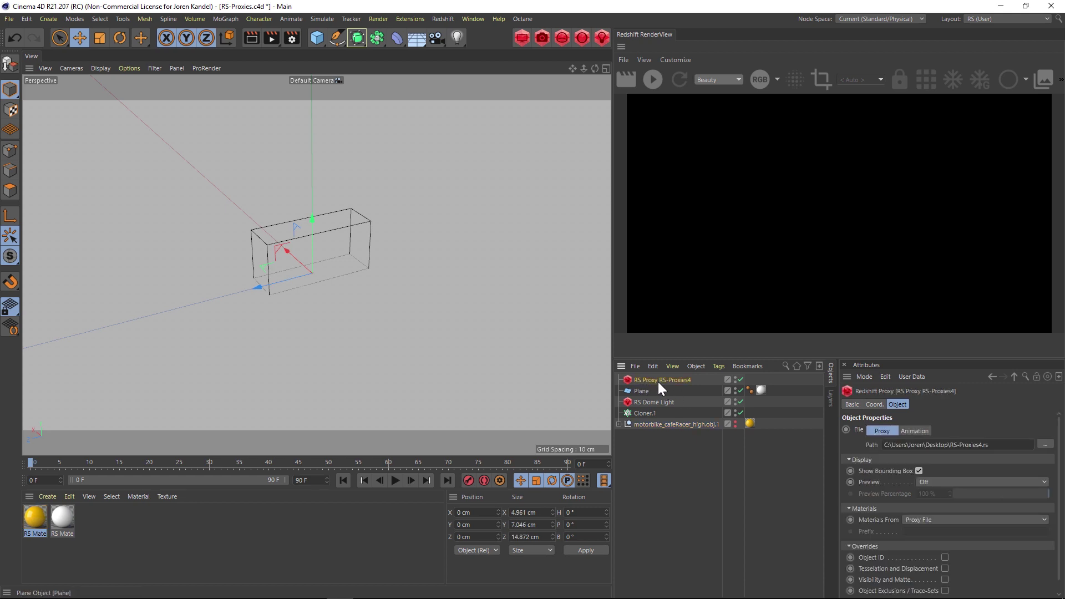
drag(878, 352, 879, 325)
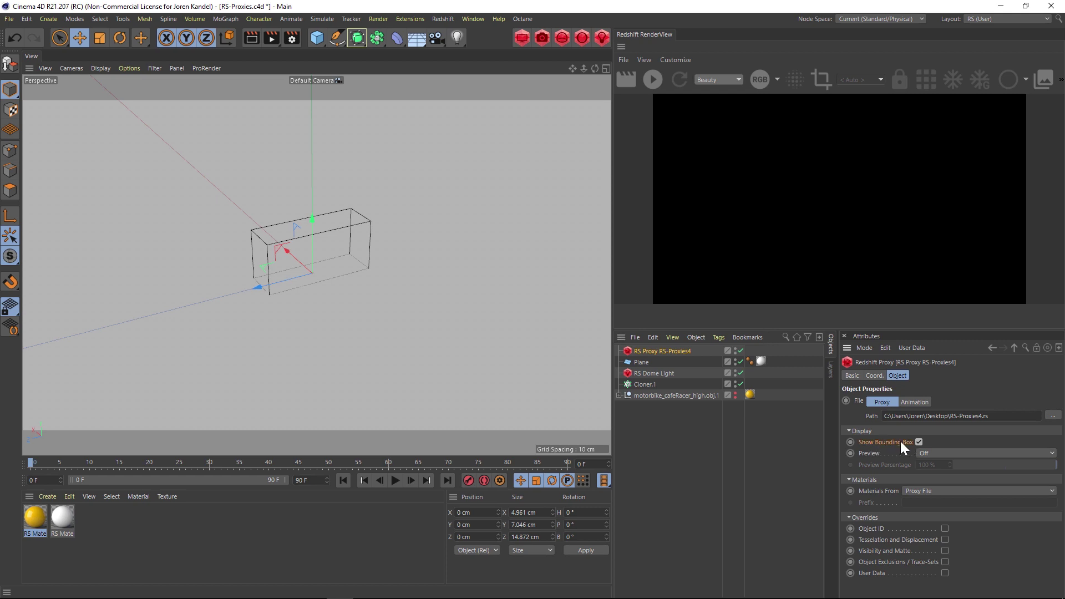
click(943, 452)
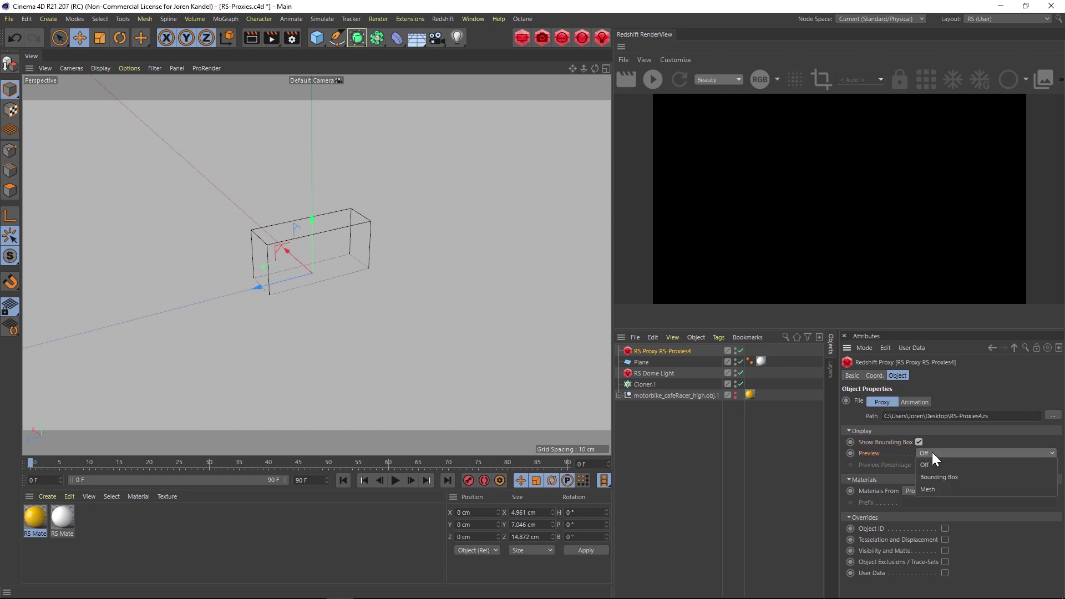
click(932, 480)
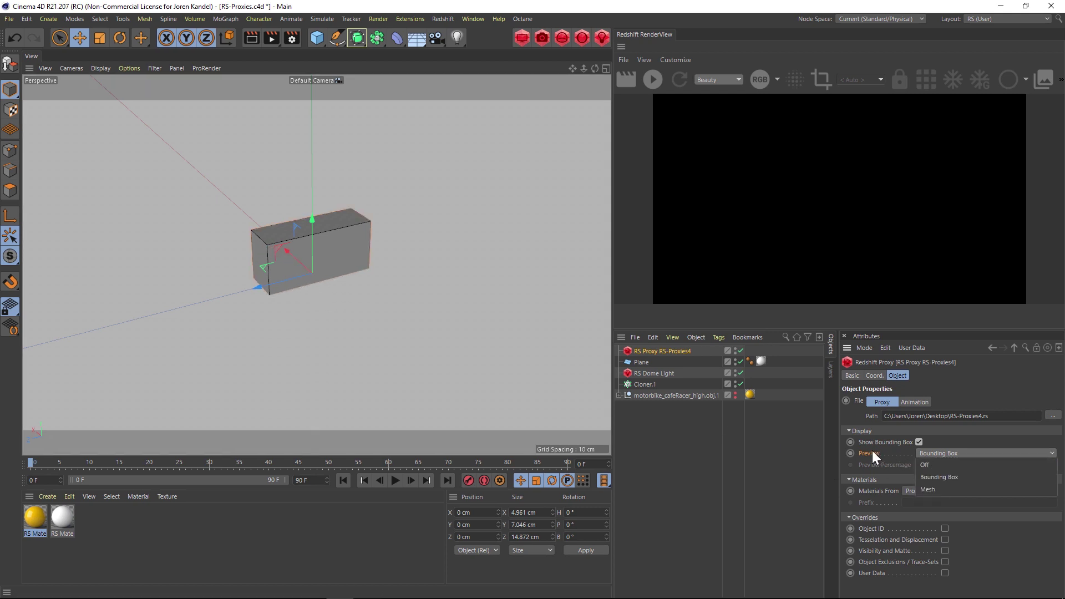
- Make the RS-Proxies4 proxy a child of Cloner.1 and check the cloned boxes from several viewpoints
mouse_move(644, 350)
mouse_down()
mouse_move(656, 387)
mouse_move(646, 384)
mouse_up()
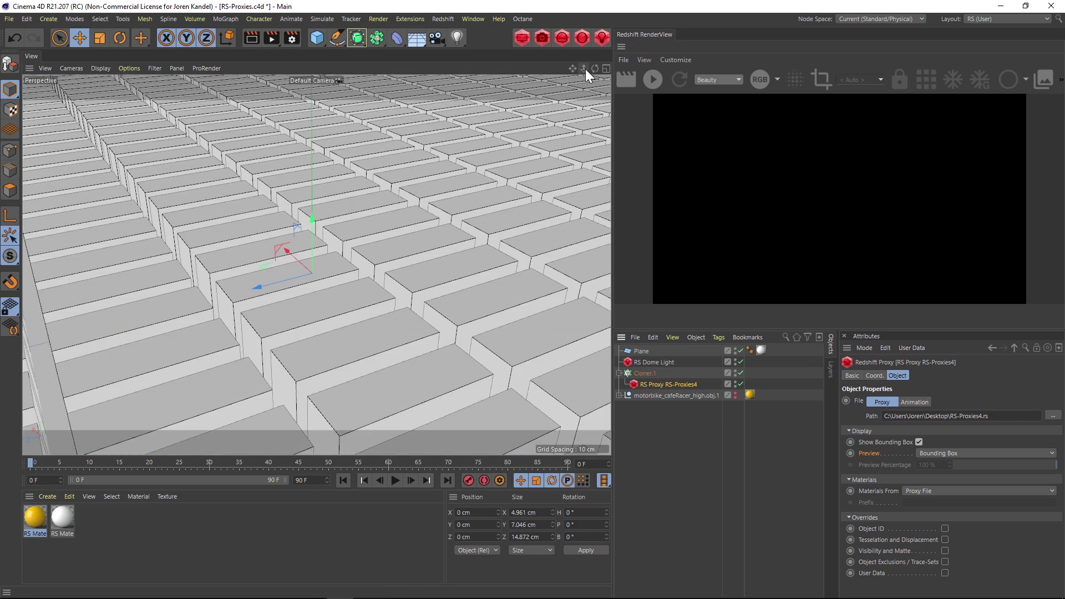
mouse_move(584, 68)
mouse_down()
mouse_move(556, 68)
mouse_move(601, 68)
mouse_move(591, 69)
mouse_up()
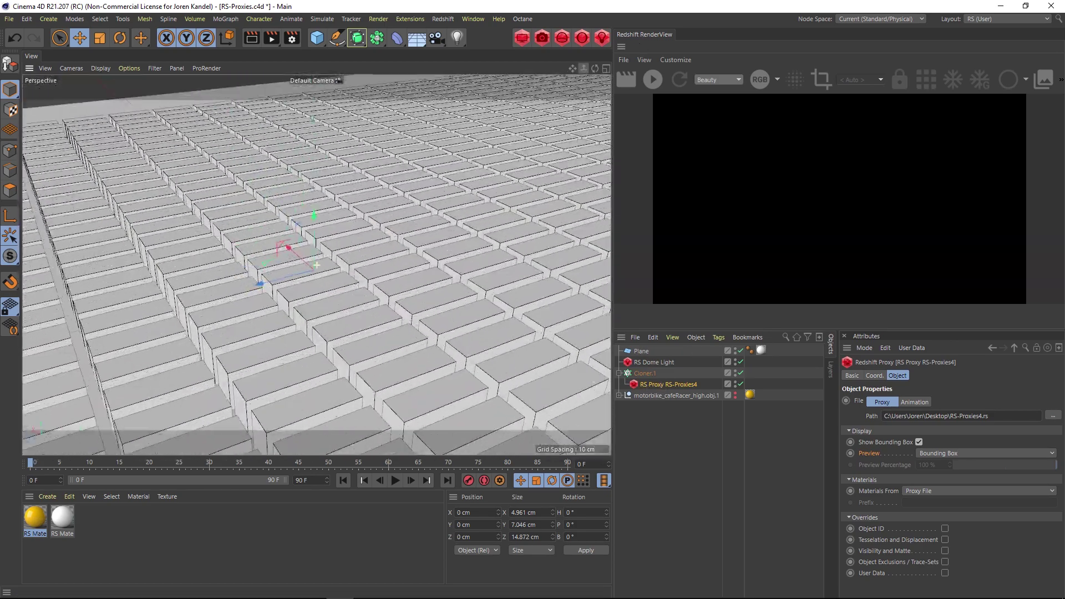
mouse_move(317, 265)
alt+mouse_down()
mouse_move(314, 220)
mouse_move(333, 277)
mouse_move(289, 242)
alt+mouse_up()
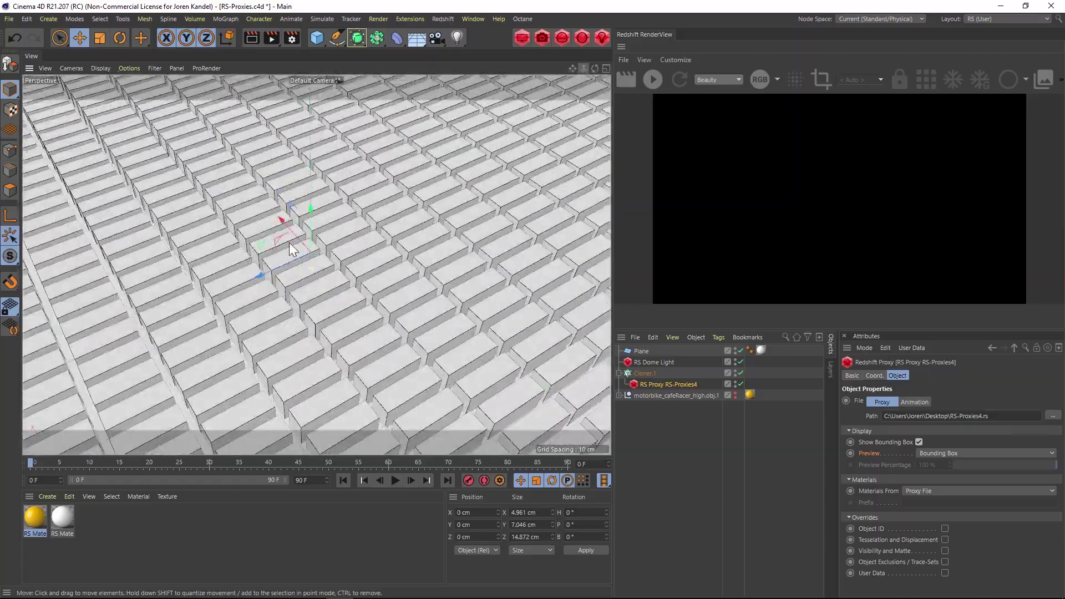
mouse_move(583, 65)
mouse_down()
mouse_move(550, 66)
mouse_move(574, 65)
mouse_up()
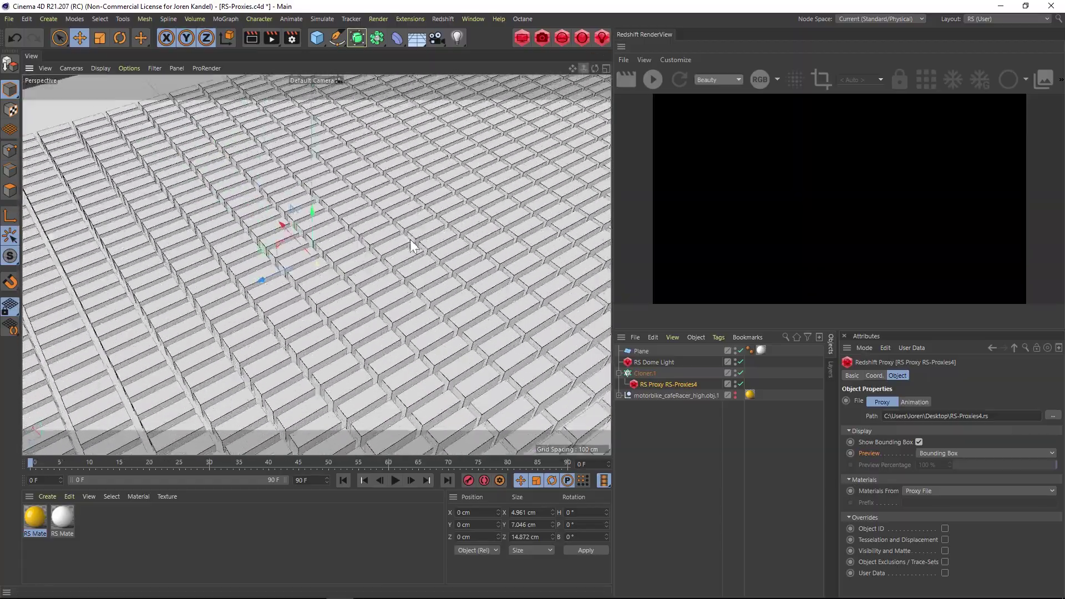
mouse_move(337, 258)
alt+mouse_down()
mouse_move(349, 278)
mouse_move(377, 262)
mouse_move(355, 295)
mouse_move(334, 295)
alt+mouse_up()
drag(574, 69, 597, 68)
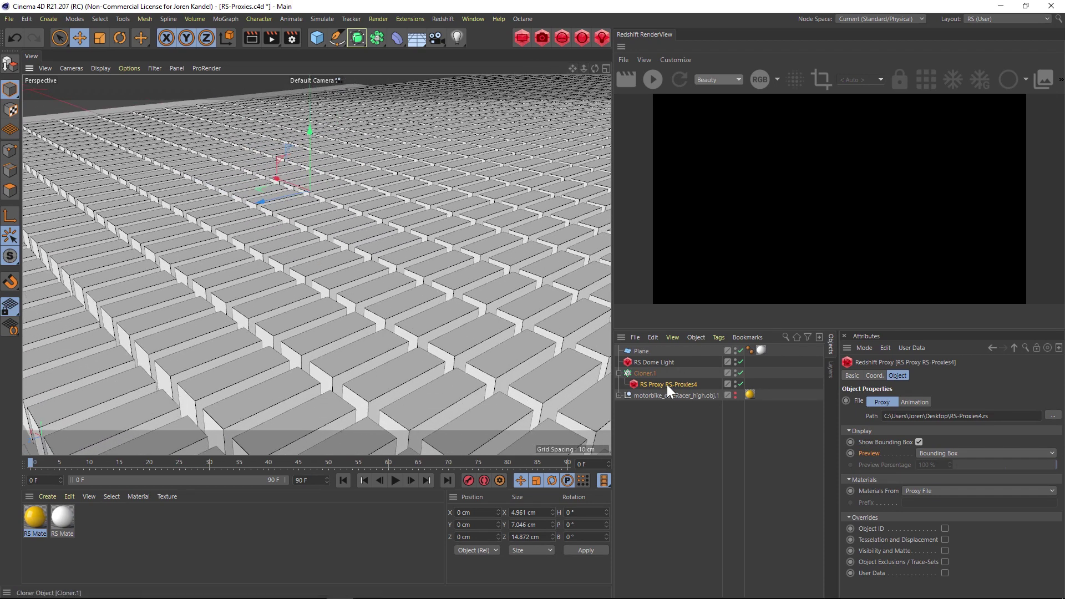
- Set the cloned proxy's preview mode to Mesh
click(941, 453)
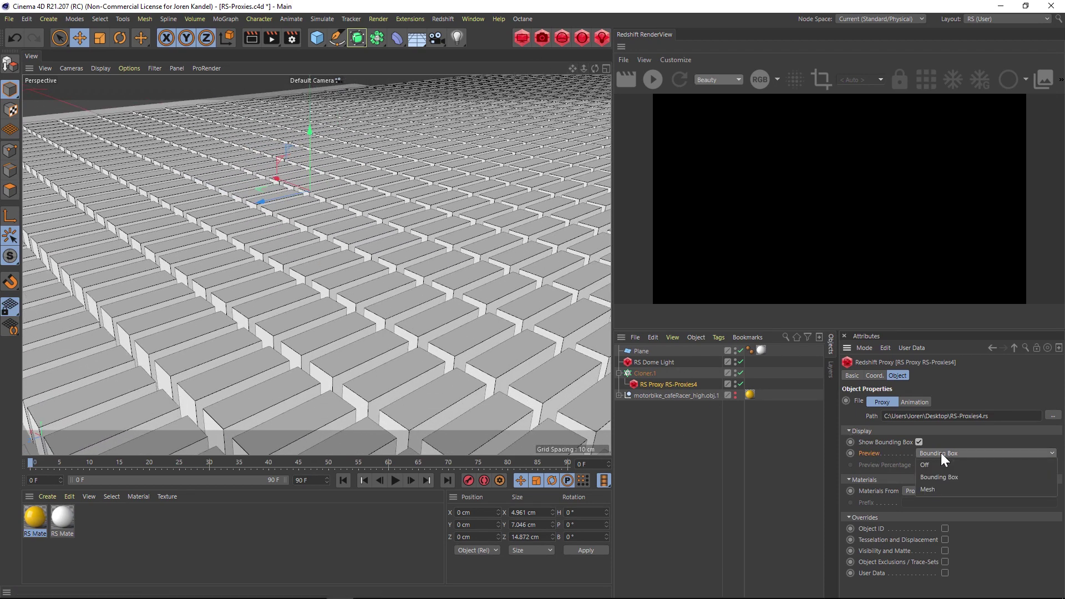
click(927, 489)
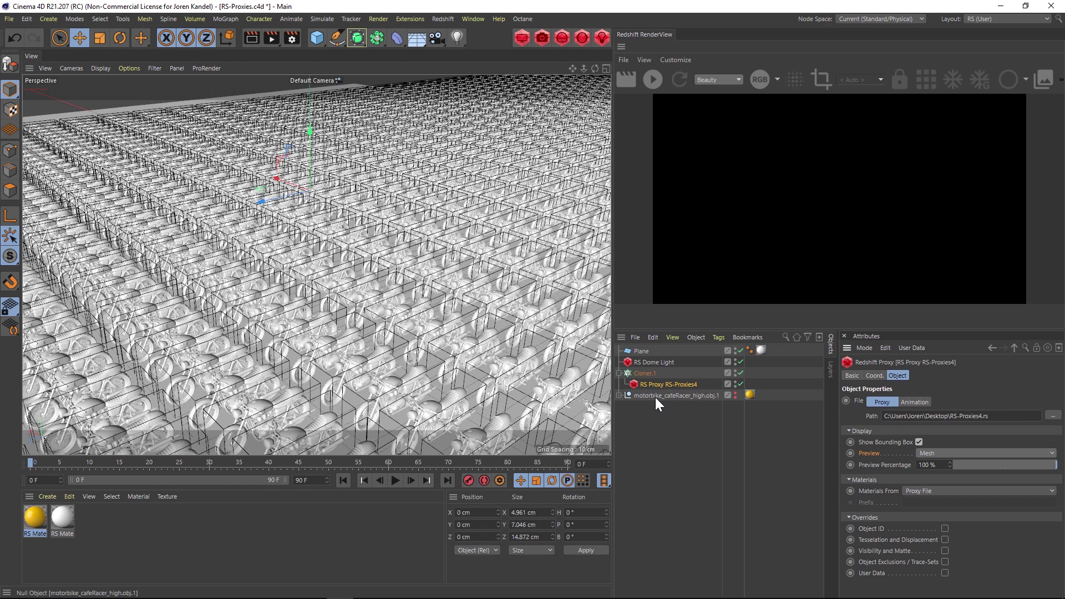
alt+drag(296, 251, 318, 265)
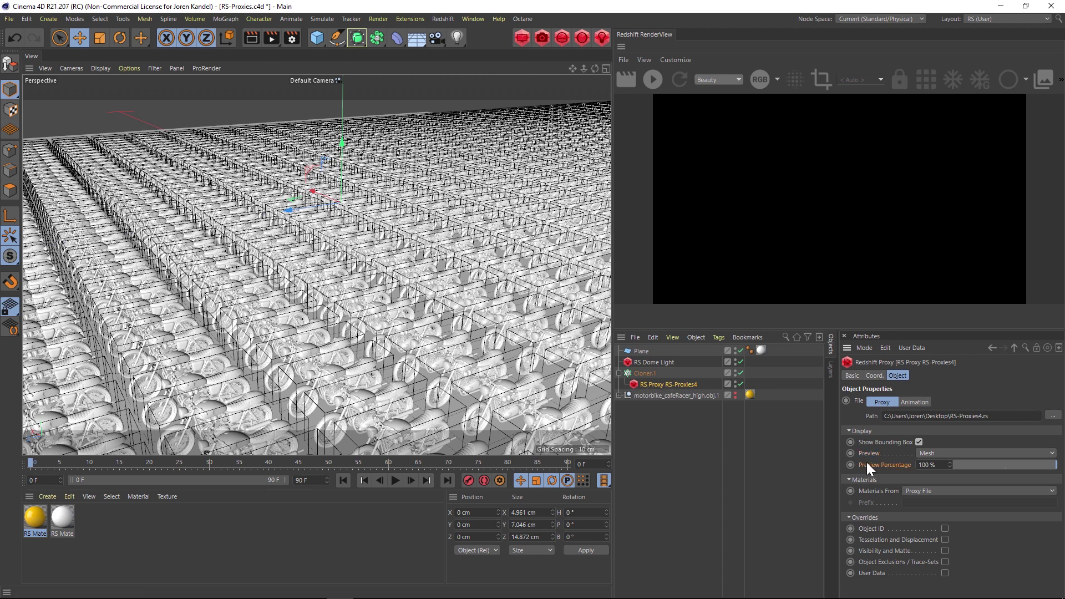
- Reduce the proxy's preview percentage to 15 % and examine the simplified motorbike clones up close
drag(941, 465, 866, 464)
text(15)
key(Return)
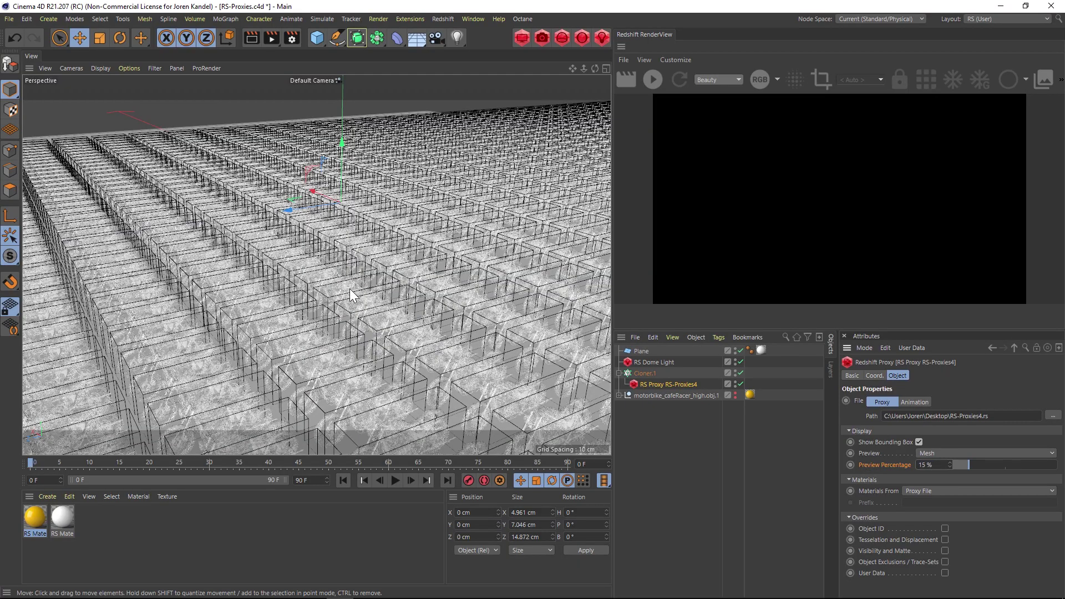
drag(594, 67, 566, 74)
alt+drag(347, 261, 344, 319)
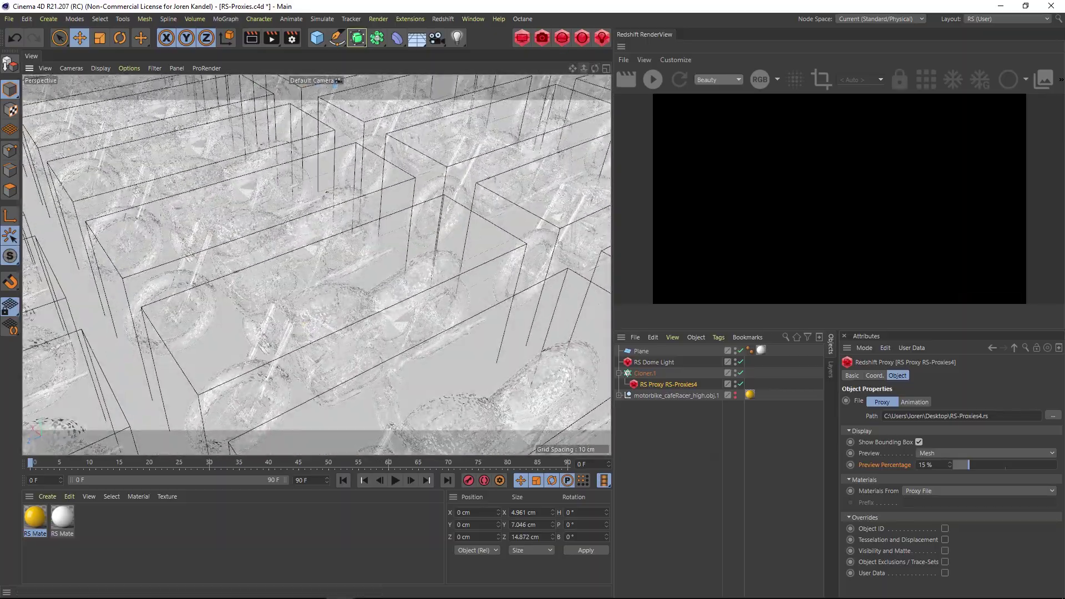
drag(584, 68, 538, 75)
mouse_move(301, 310)
alt+mouse_down()
mouse_move(324, 303)
mouse_move(317, 310)
alt+mouse_up()
alt+right_drag(317, 310, 283, 284)
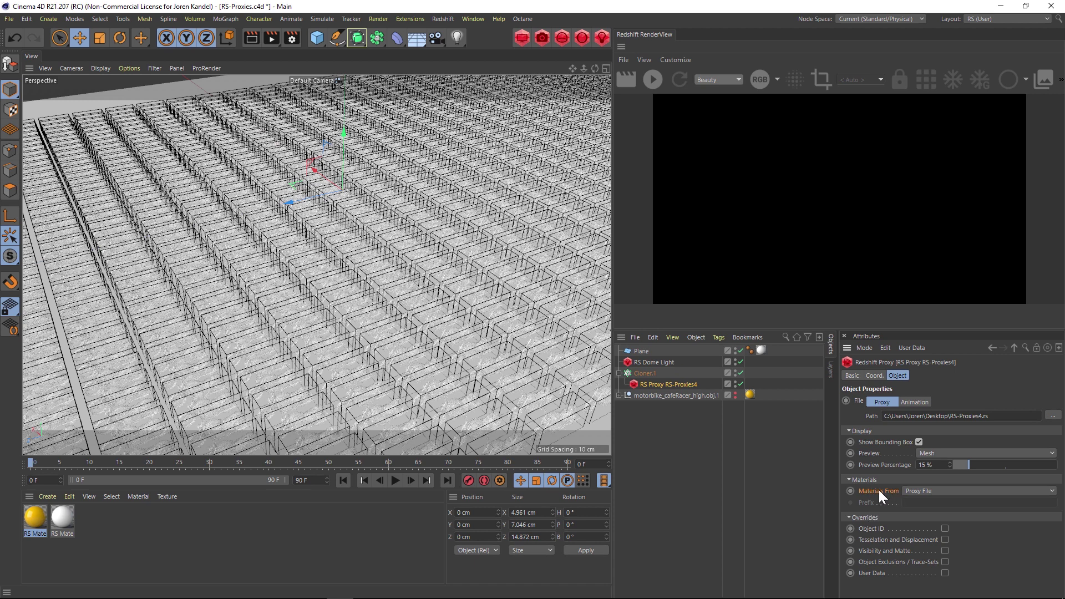
- Have the proxy take its materials from Object and assign the yellow RS Material to it
click(913, 491)
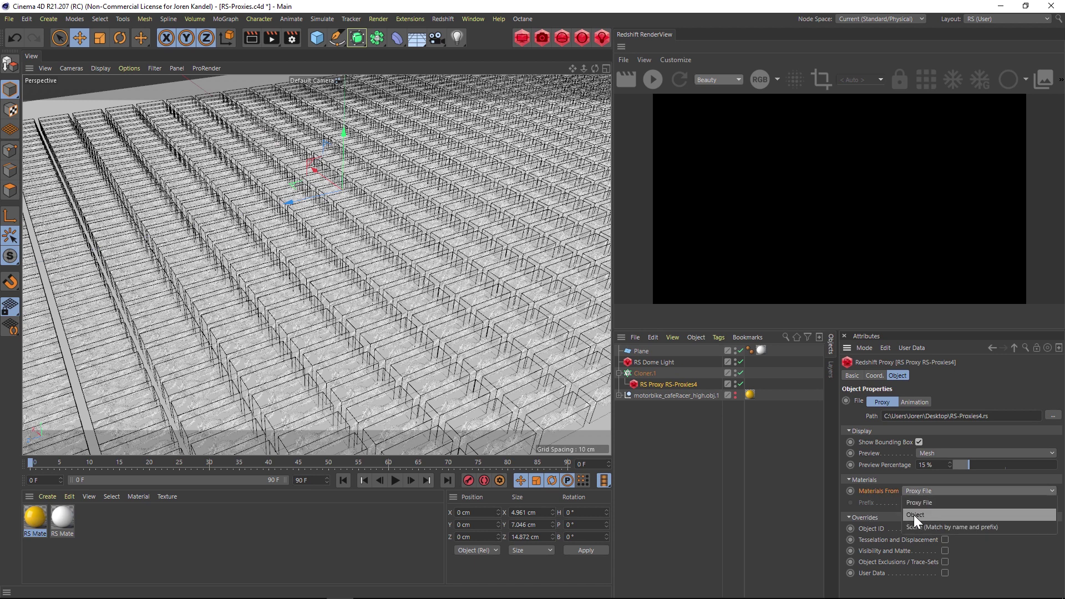
click(925, 514)
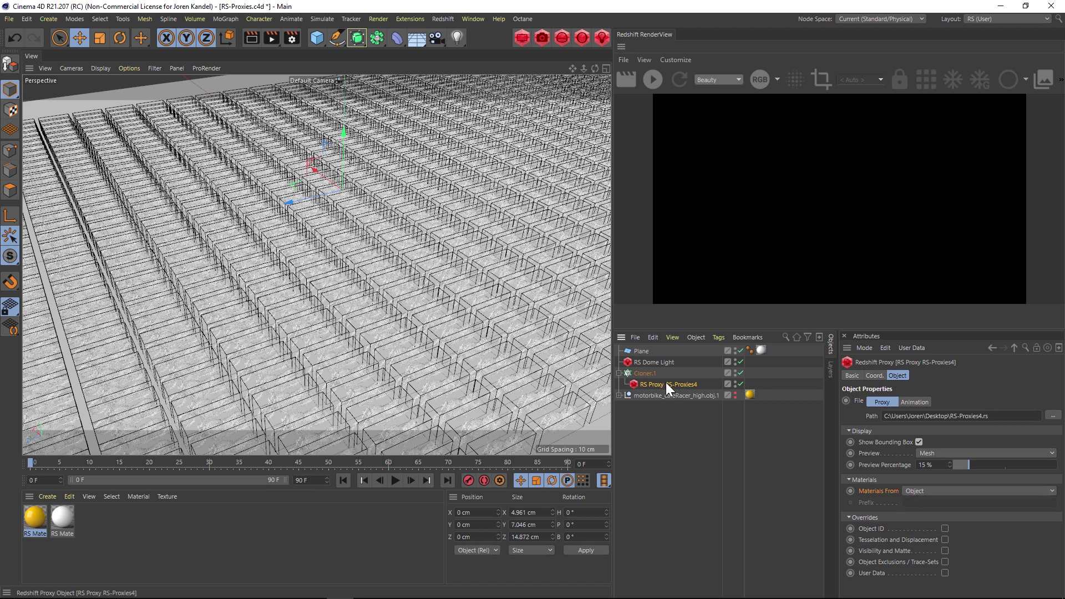
drag(36, 520, 656, 388)
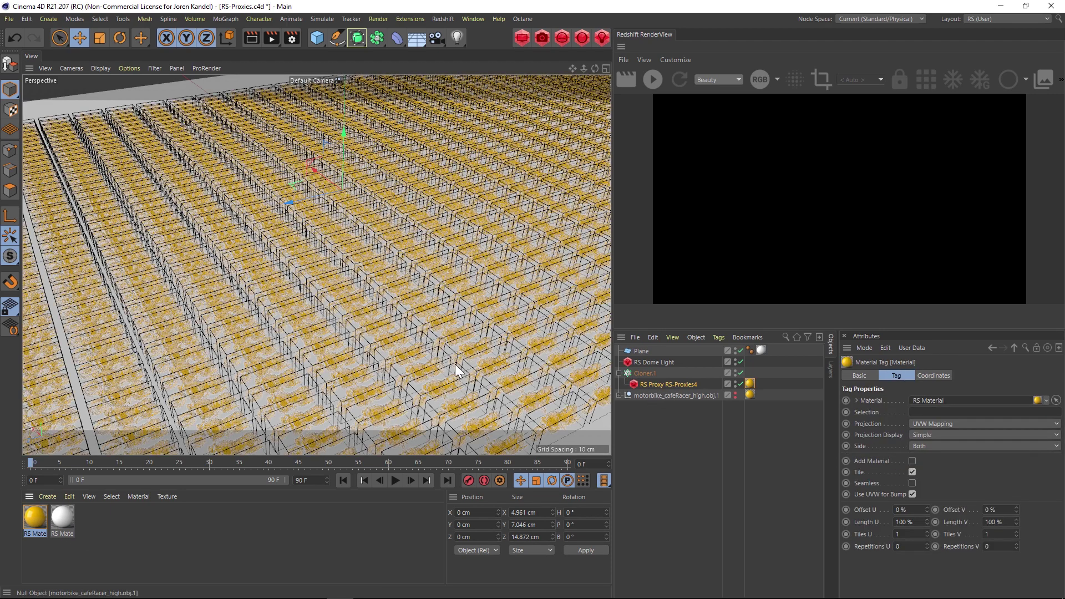
- Frame the field of motorbike clones and start the interactive render in the Redshift RenderView
alt+drag(288, 285, 459, 227)
click(654, 80)
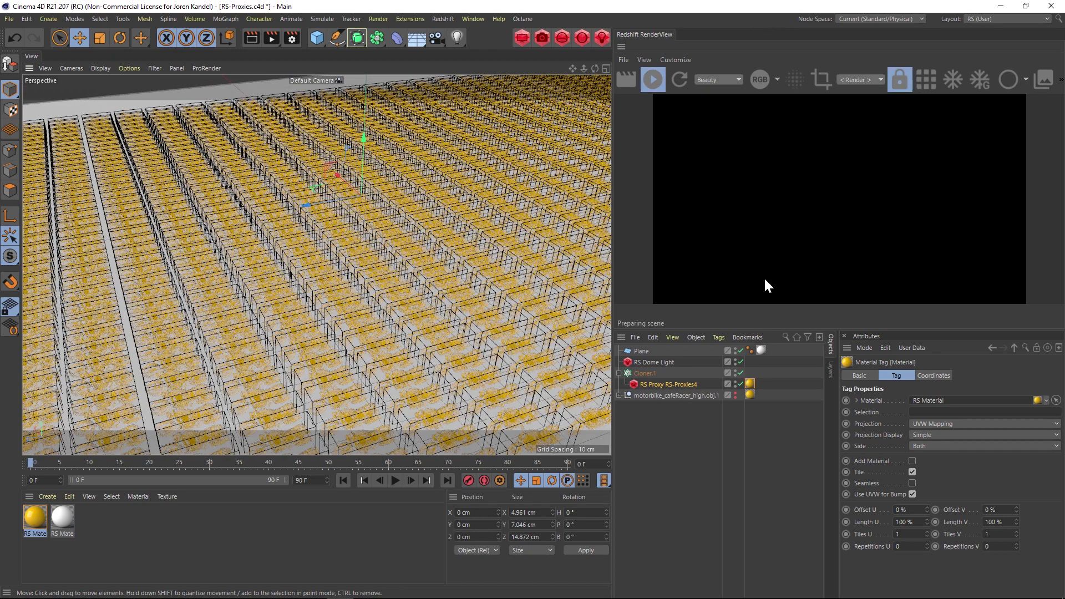